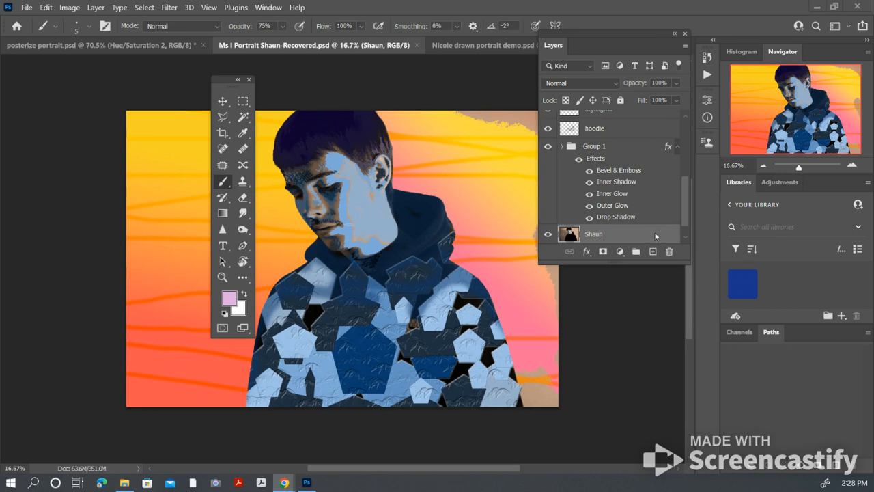
Duplicate the original portrait photo layer and clear the selection around the hair
{"action": "left_click_drag", "start_coordinate": [643, 261], "coordinate": [653, 426]}
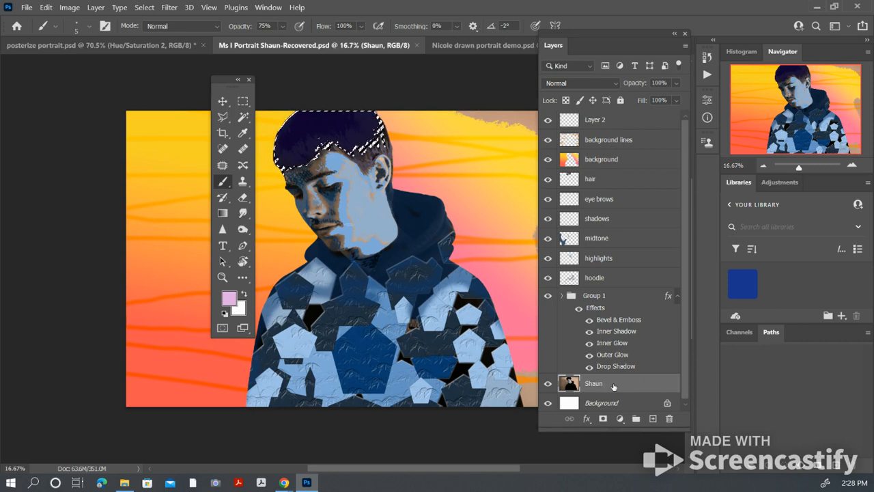
{"action": "left_click_drag", "start_coordinate": [638, 386], "coordinate": [652, 419]}
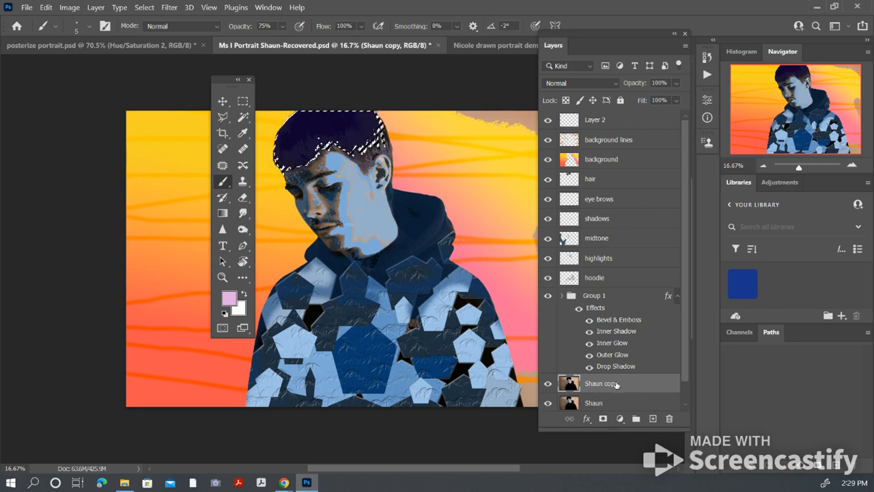
{"action": "key", "text": "ctrl+d"}
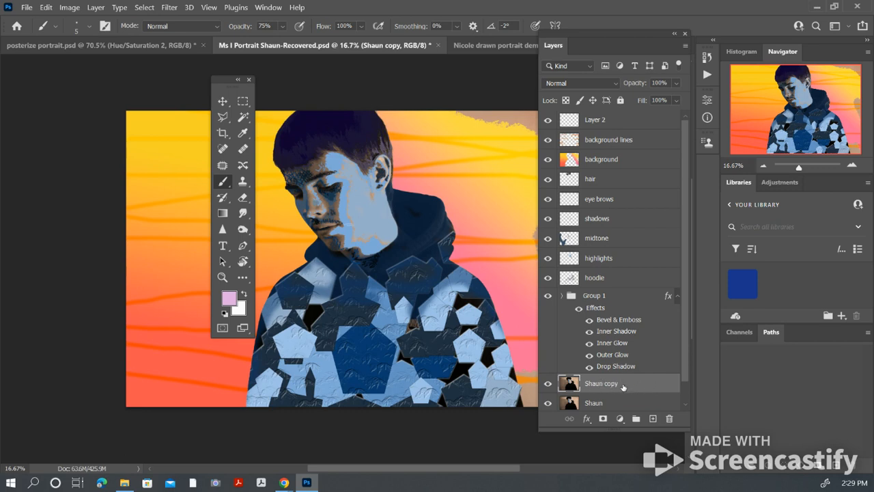
Select the hair area on the duplicated photo layer with the Magic Wand tool
{"action": "left_click", "coordinate": [244, 120]}
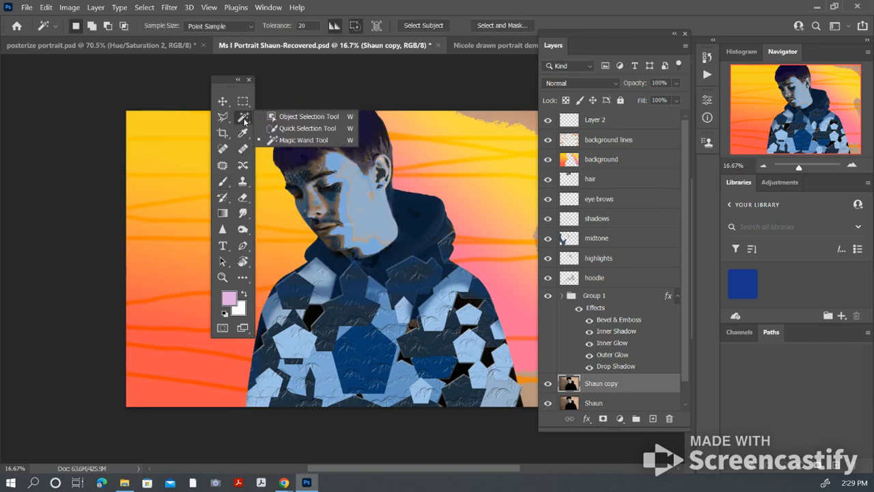
{"action": "left_click", "coordinate": [302, 140]}
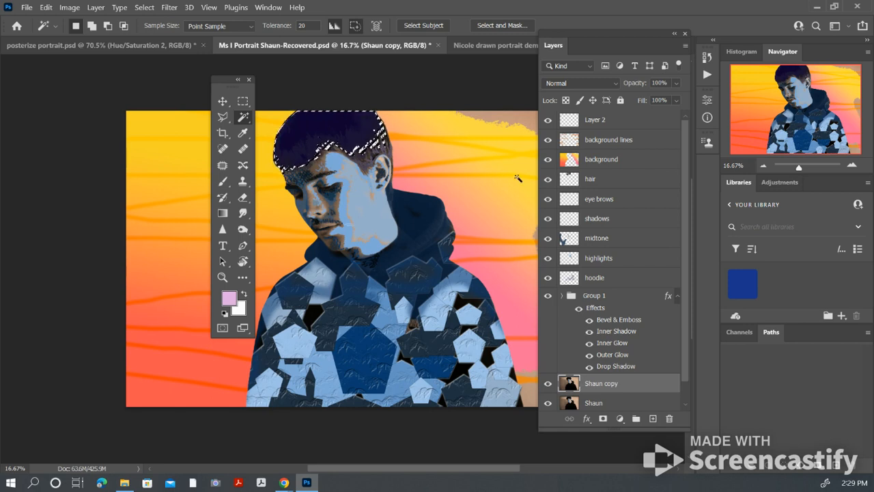
{"action": "left_click", "coordinate": [632, 182]}
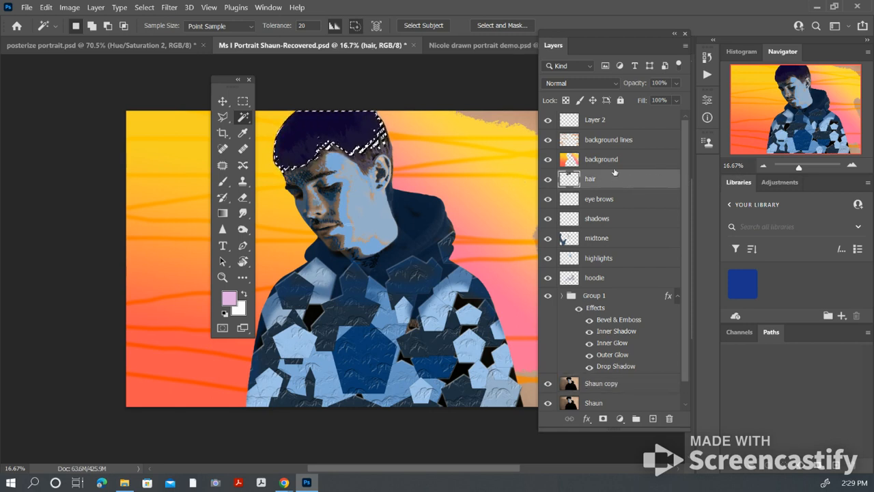
{"action": "left_click", "coordinate": [623, 387]}
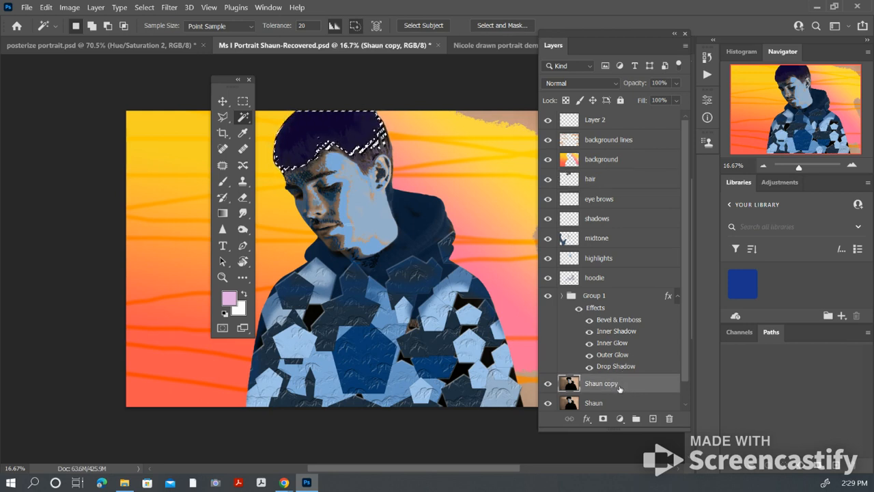
Create a new layer above the hair layer and name it "hair 2"
{"action": "left_click", "coordinate": [613, 184]}
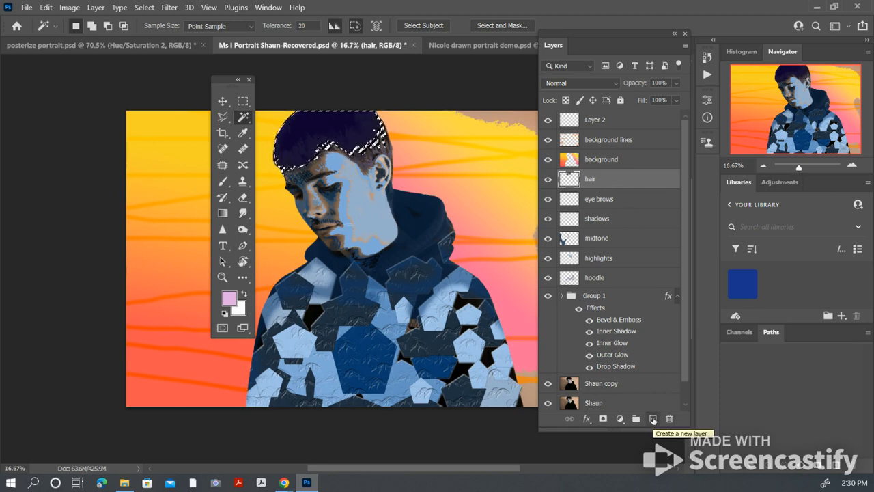
{"action": "left_click", "coordinate": [653, 419]}
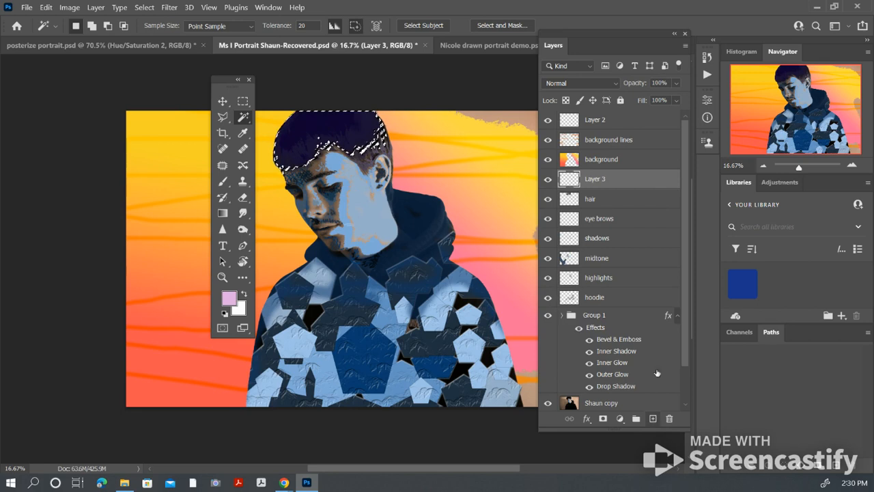
{"action": "double_click", "coordinate": [597, 180]}
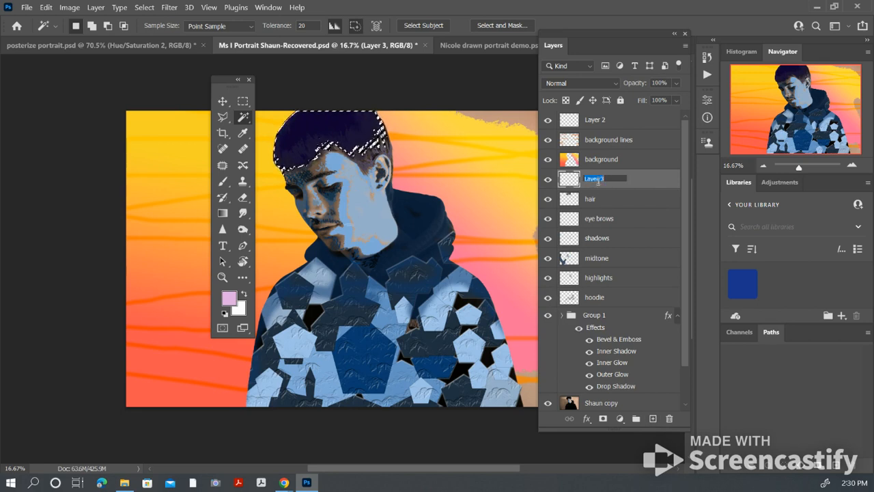
{"action": "type", "text": "hair 2"}
{"action": "left_click", "coordinate": [652, 178]}
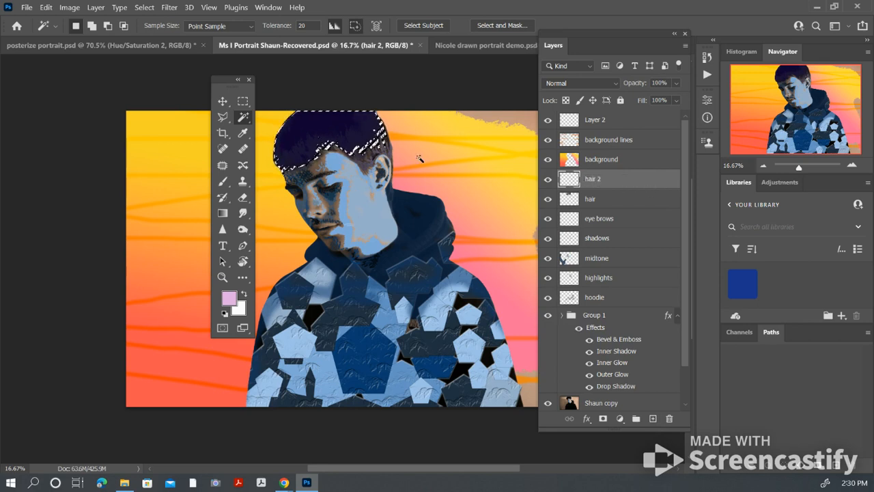
Fill the hair selection on the "hair 2" layer with a dark navy linear gradient from the Blues presets, running diagonally across the hair
{"action": "left_click", "coordinate": [222, 214]}
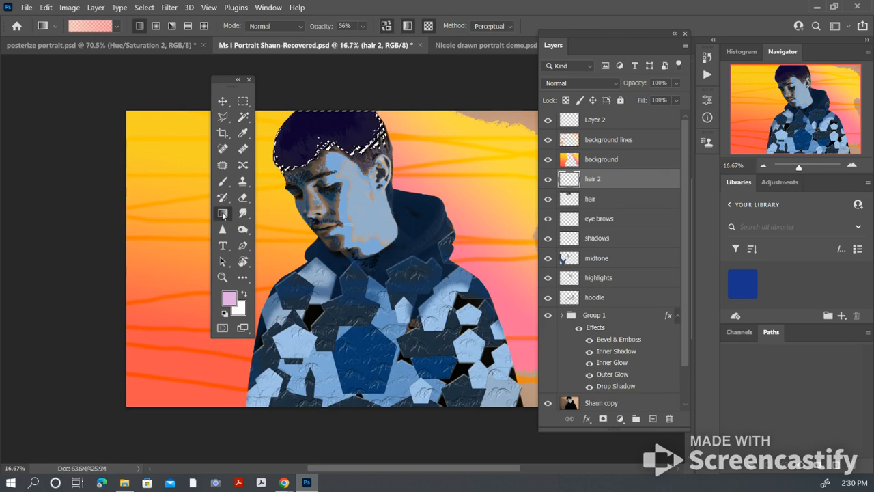
{"action": "left_click", "coordinate": [242, 278]}
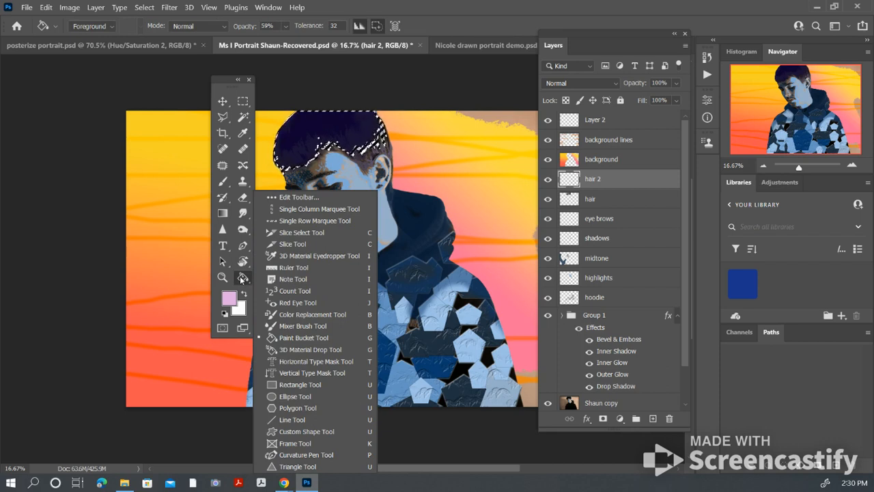
{"action": "left_click", "coordinate": [222, 214]}
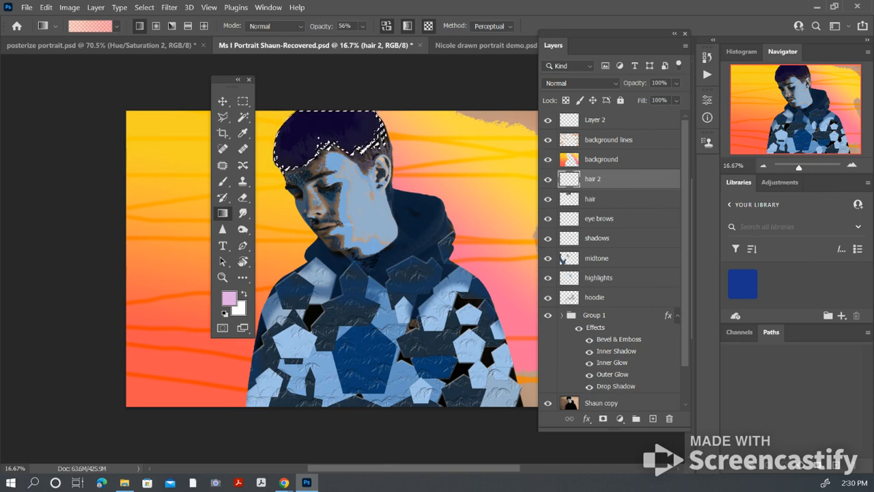
{"action": "left_click", "coordinate": [117, 26]}
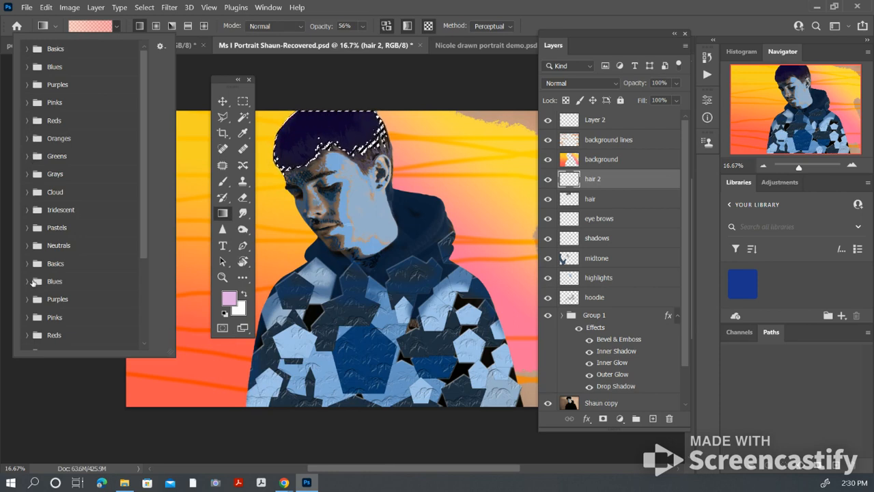
{"action": "scroll", "coordinate": [37, 304], "scroll_direction": "down", "scroll_amount": 1}
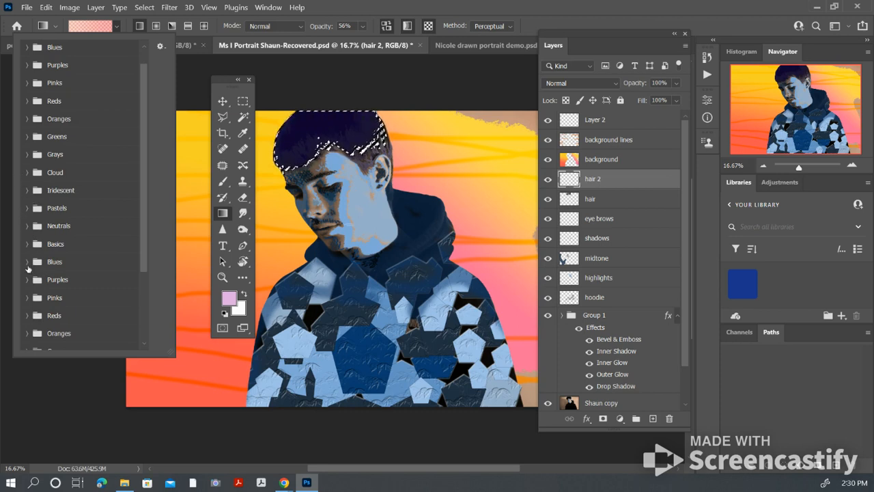
{"action": "left_click", "coordinate": [28, 262]}
{"action": "scroll", "coordinate": [103, 316], "scroll_direction": "down", "scroll_amount": 3}
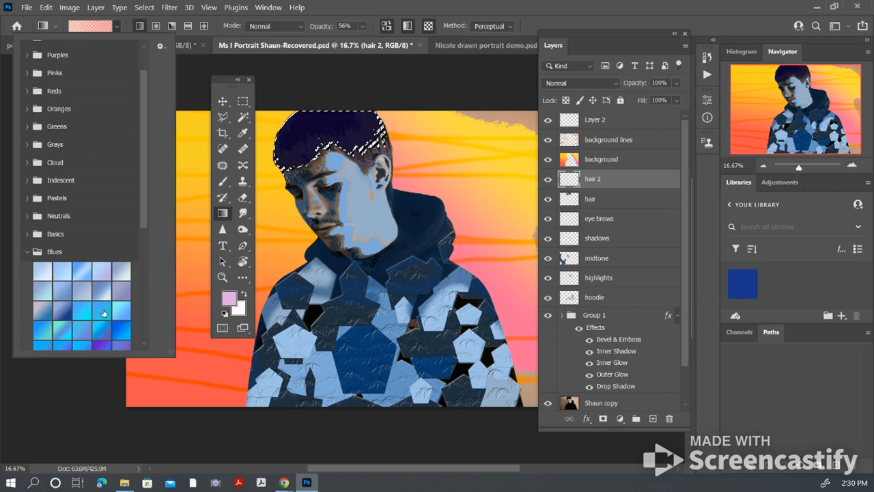
{"action": "left_click", "coordinate": [122, 341]}
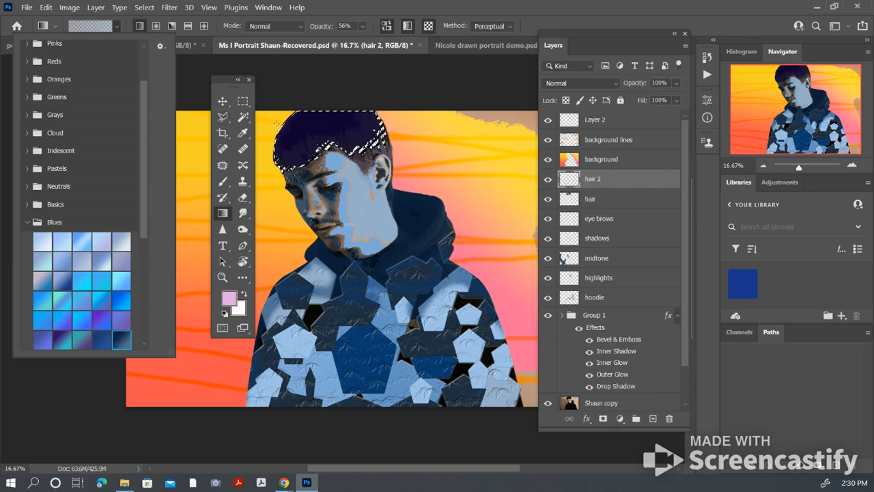
{"action": "left_click_drag", "start_coordinate": [291, 120], "coordinate": [356, 147]}
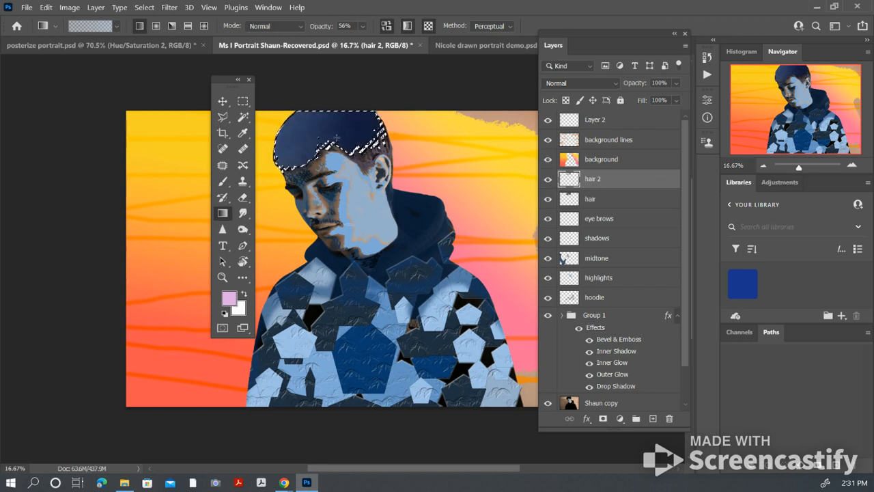
Deselect the hair area after applying the gradient
{"action": "left_click", "coordinate": [364, 27]}
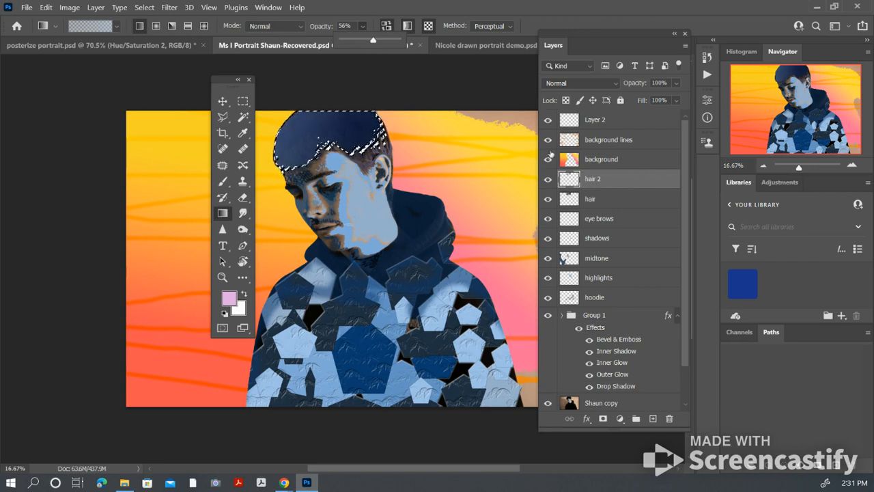
{"action": "left_click", "coordinate": [144, 7]}
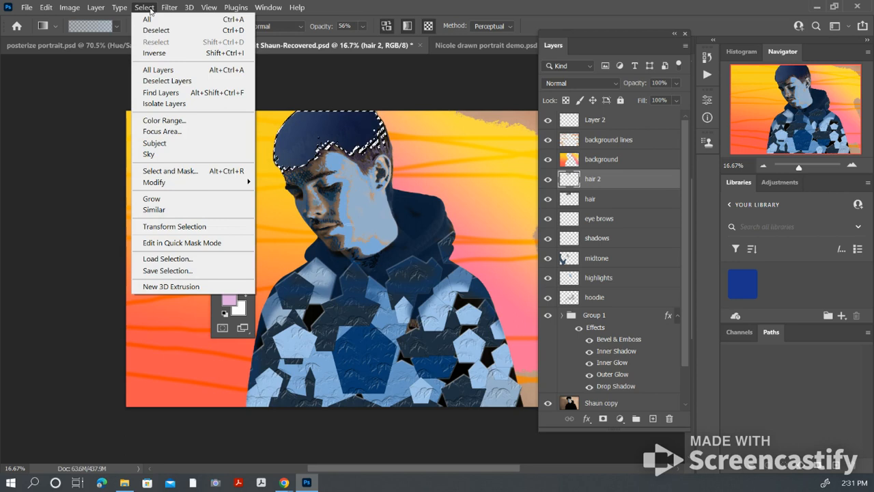
{"action": "left_click", "coordinate": [241, 30]}
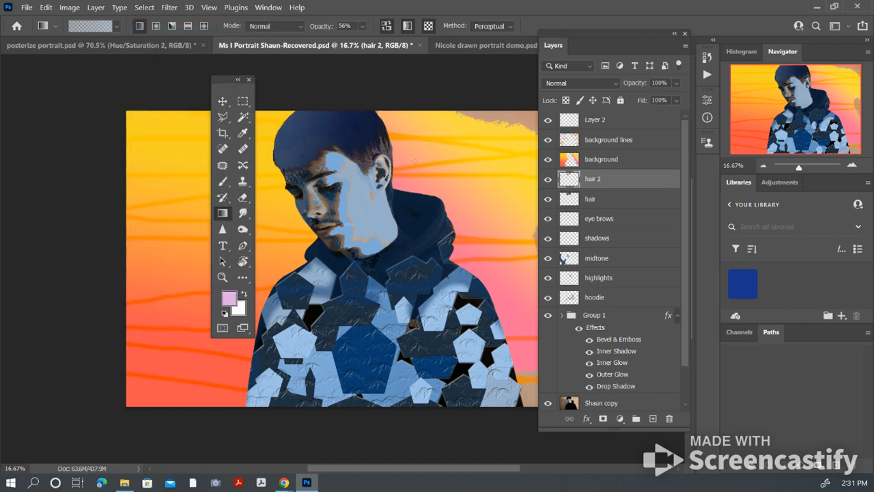
Select the hair again on the duplicated photo layer with the Magic Wand tool
{"action": "scroll", "coordinate": [633, 394], "scroll_direction": "down", "scroll_amount": 1}
{"action": "left_click", "coordinate": [634, 386]}
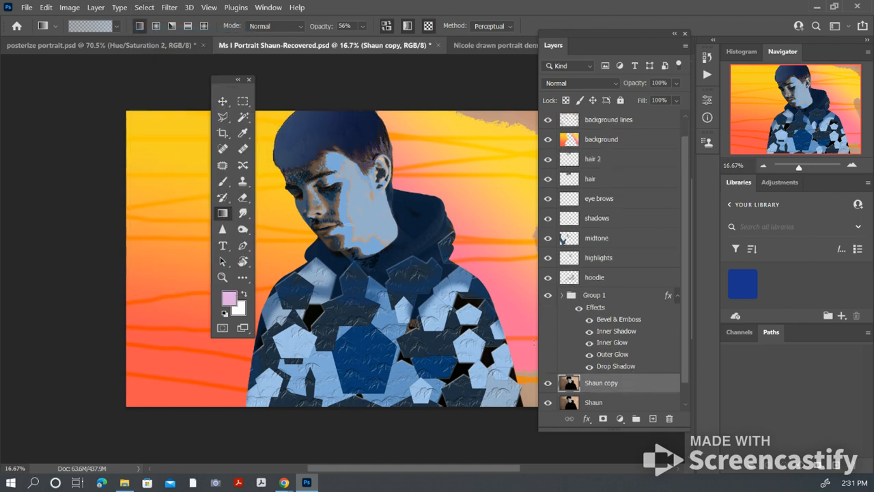
{"action": "left_click", "coordinate": [245, 119]}
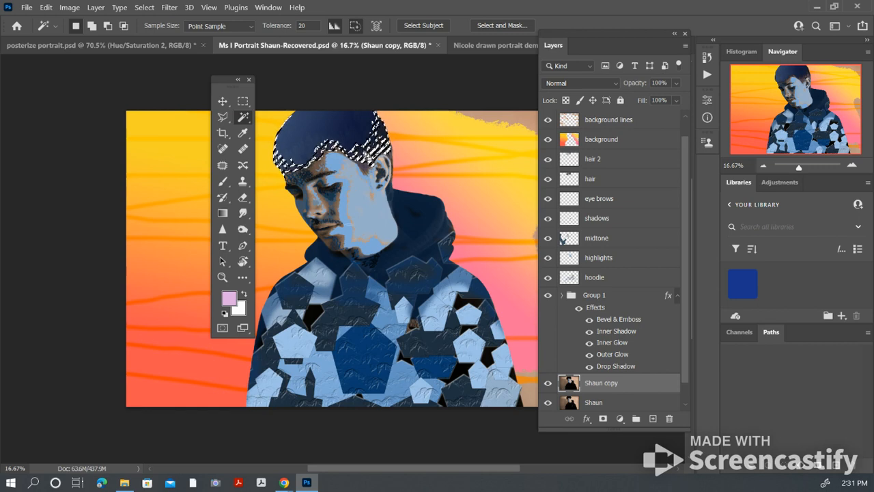
Set the Magic Wand tolerance to 20 and clear the hair selection
{"action": "double_click", "coordinate": [301, 25]}
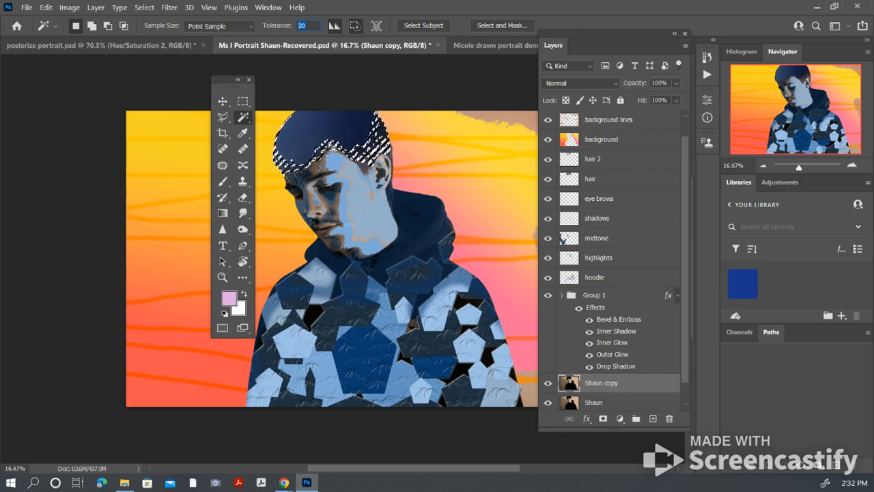
{"action": "key", "text": "Return"}
{"action": "key", "text": "ctrl+d"}
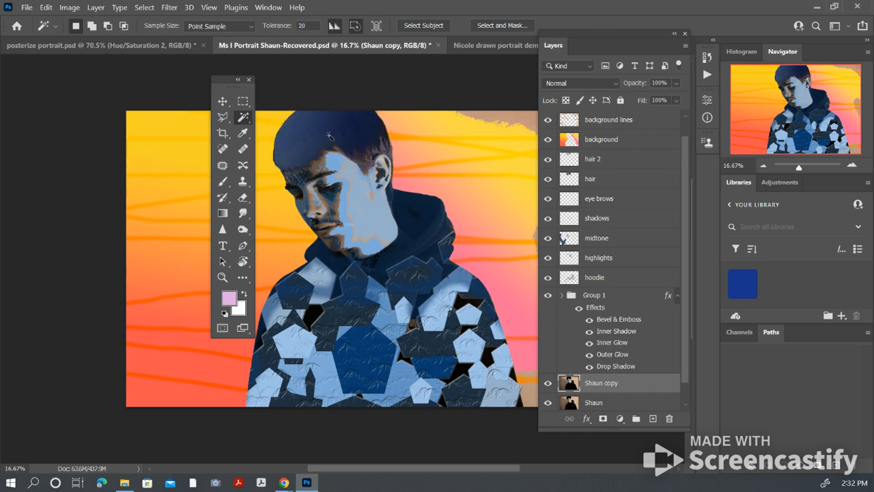